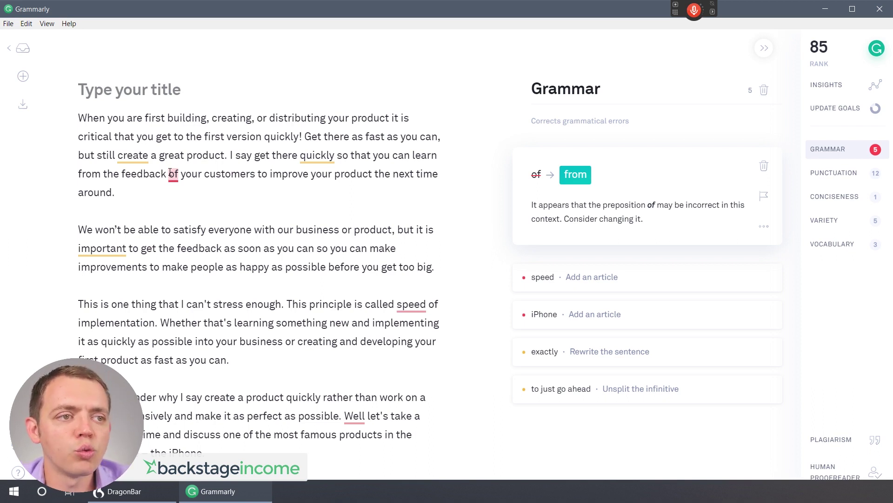
# Review the synonym suggestions for the repeated words "create" and "quickly" in the first paragraph.
pyautogui.click(121, 156)
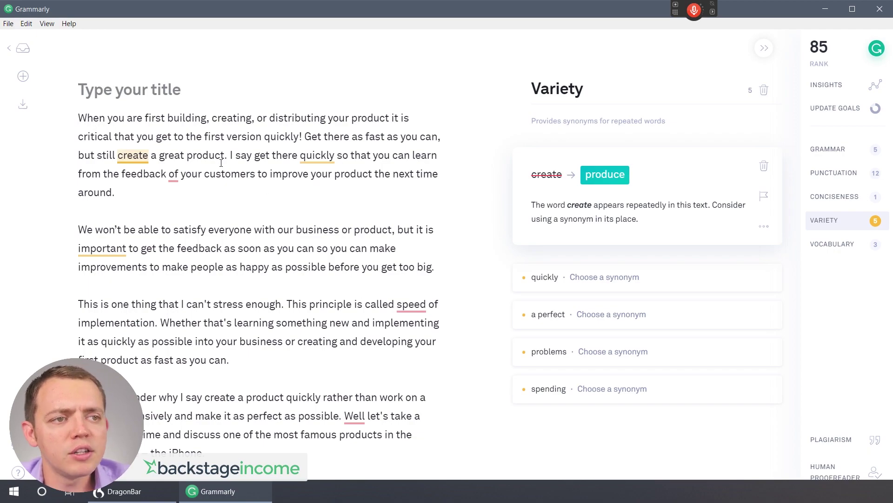
pyautogui.scroll(-20, 220, 167)
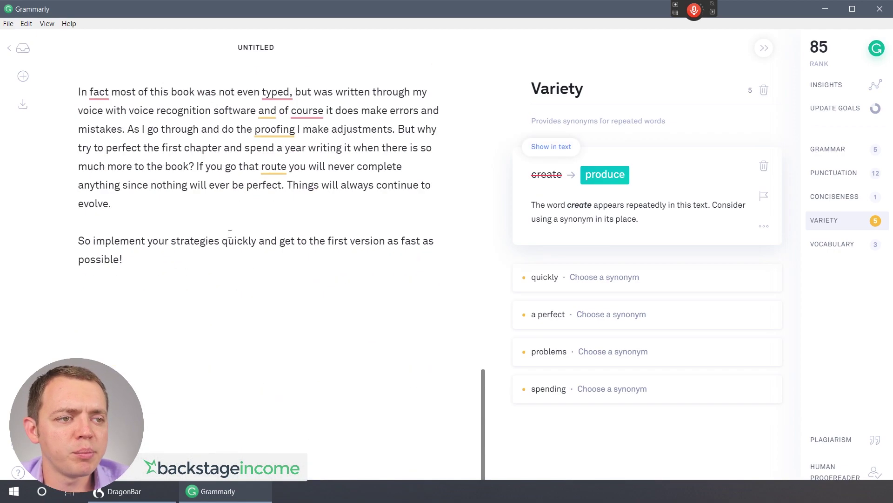
pyautogui.scroll(20, 230, 237)
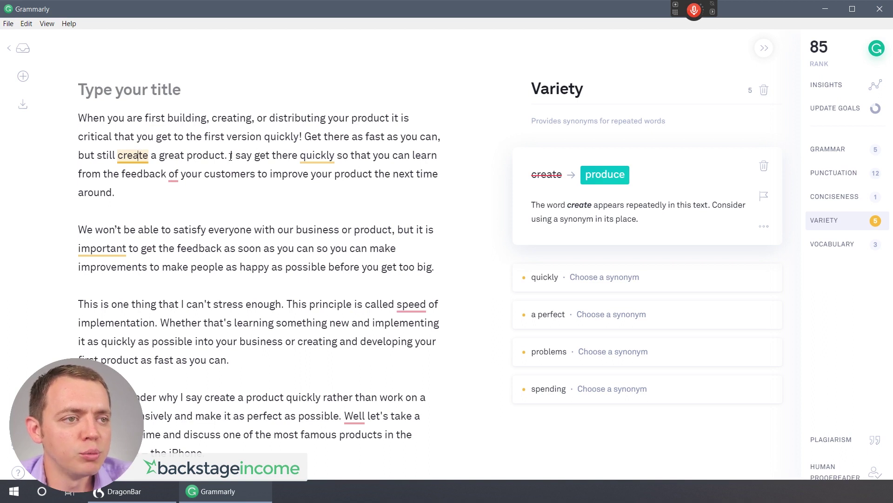
pyautogui.click(312, 156)
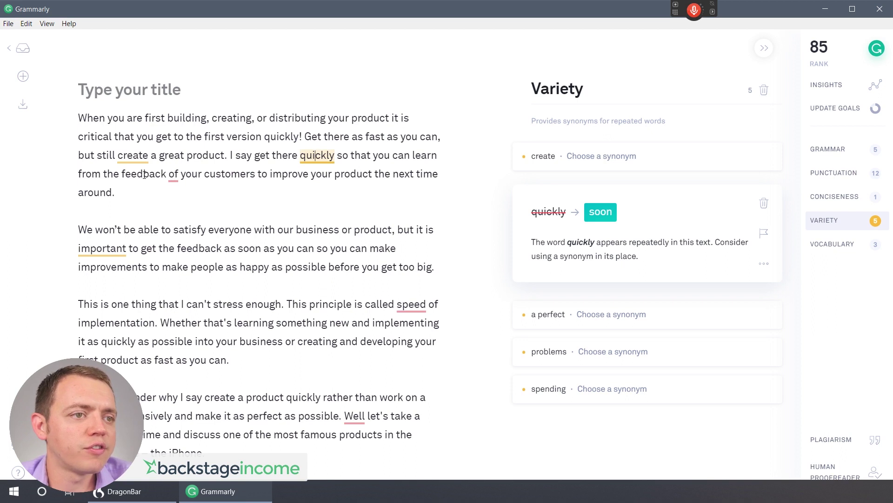
# Accept the suggestions replacing "of" with "from" in the first paragraph and "important" with "essential" in the second.
pyautogui.click(173, 174)
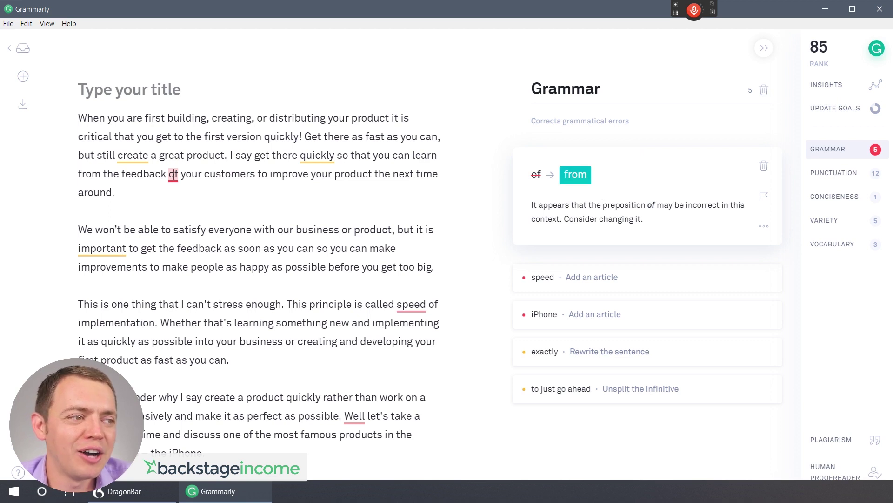
pyautogui.click(576, 175)
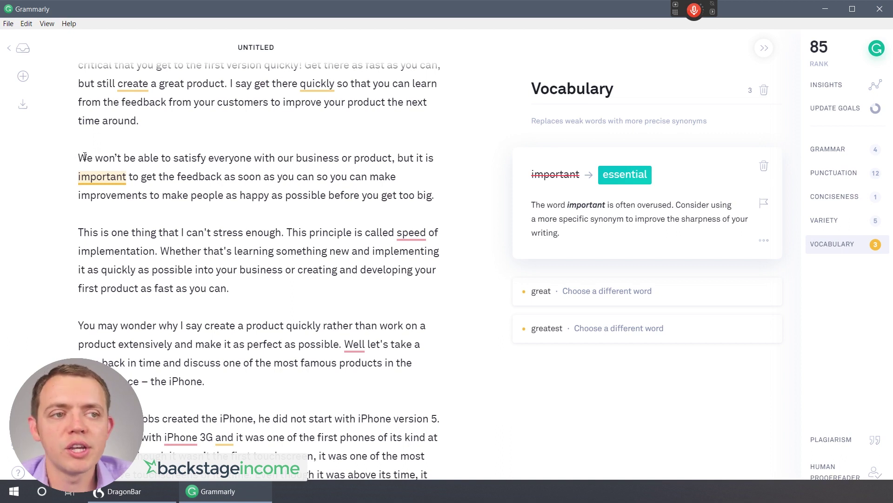
pyautogui.moveTo(212, 154); pyautogui.dragTo(419, 169)
pyautogui.click(419, 169)
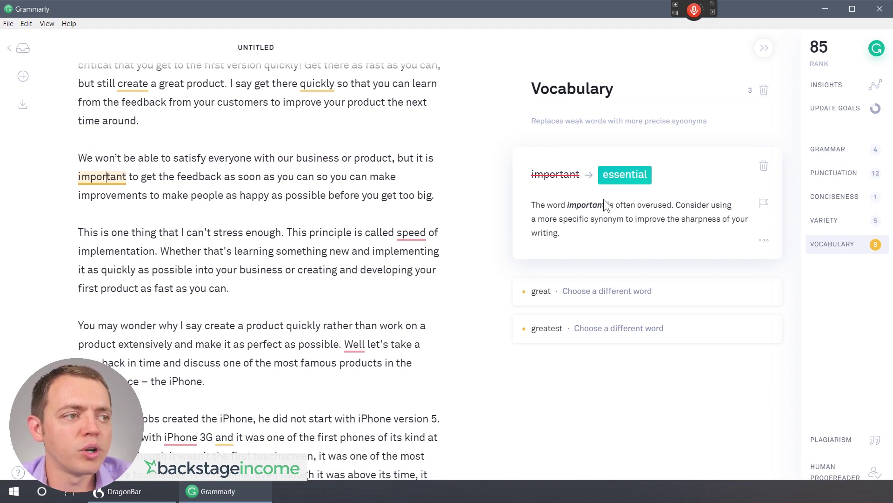
pyautogui.click(625, 177)
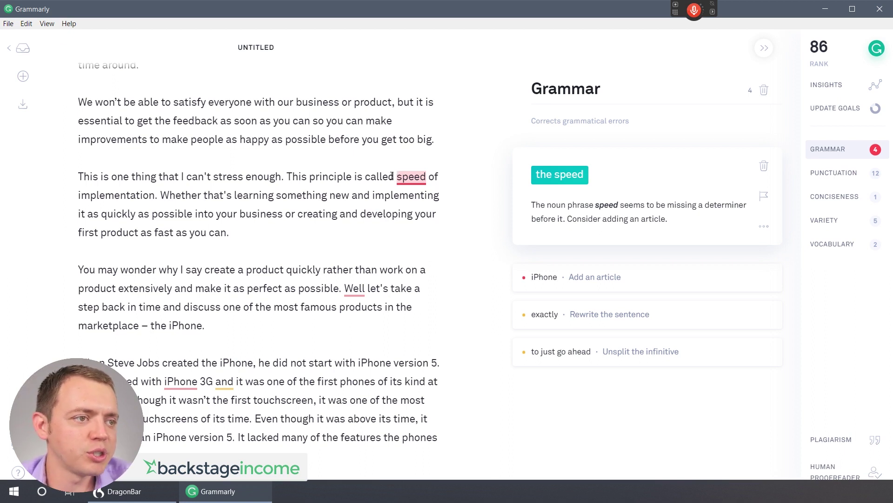
# Accept the suggestions adding "the" before "speed" and "iPhone 3G", and commas after "Well" and "3G".
pyautogui.click(565, 175)
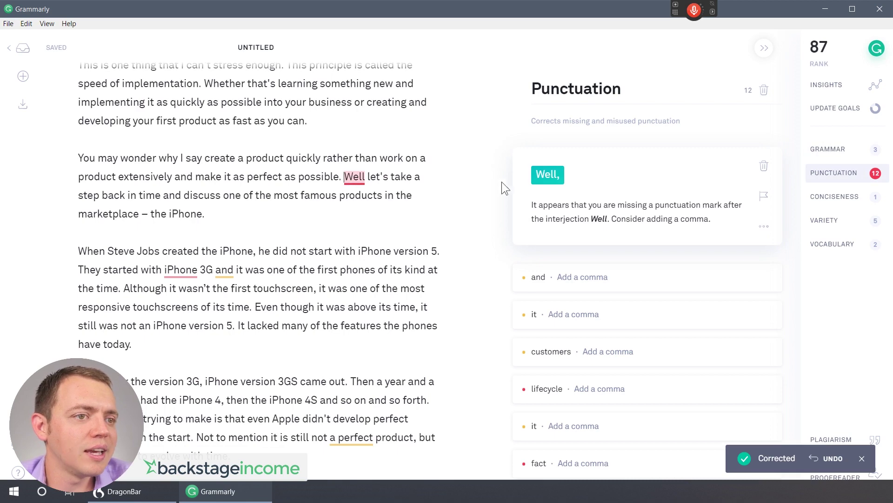
pyautogui.click(548, 175)
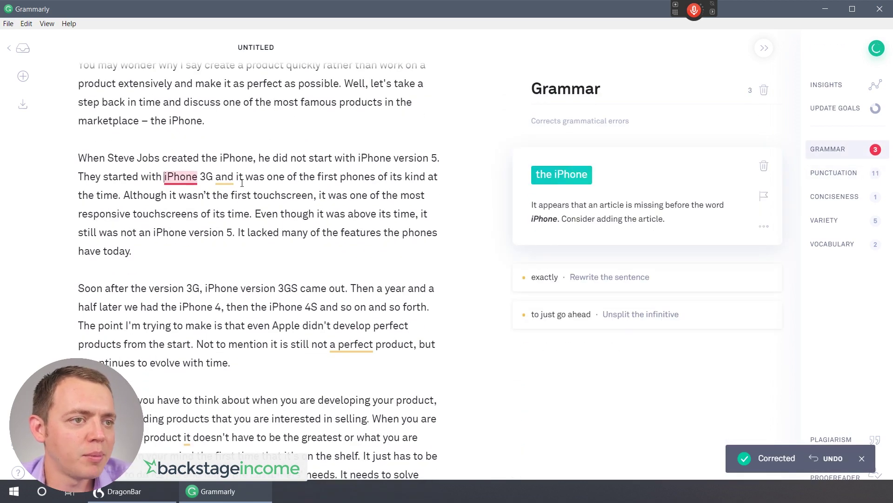
pyautogui.click(561, 181)
pyautogui.click(549, 176)
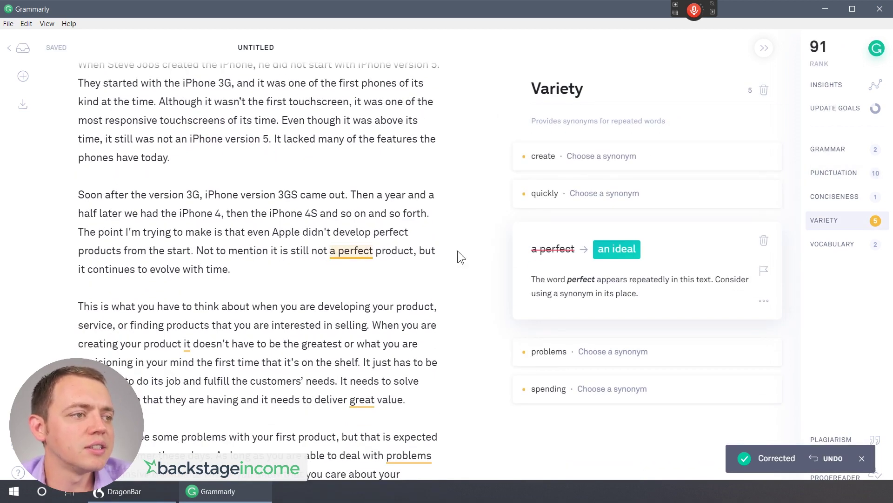
# Accept the synonyms "an ideal", "exceptional" and "issues" for "a perfect", "great" and "problems", and the comma after "creating your product".
pyautogui.click(618, 250)
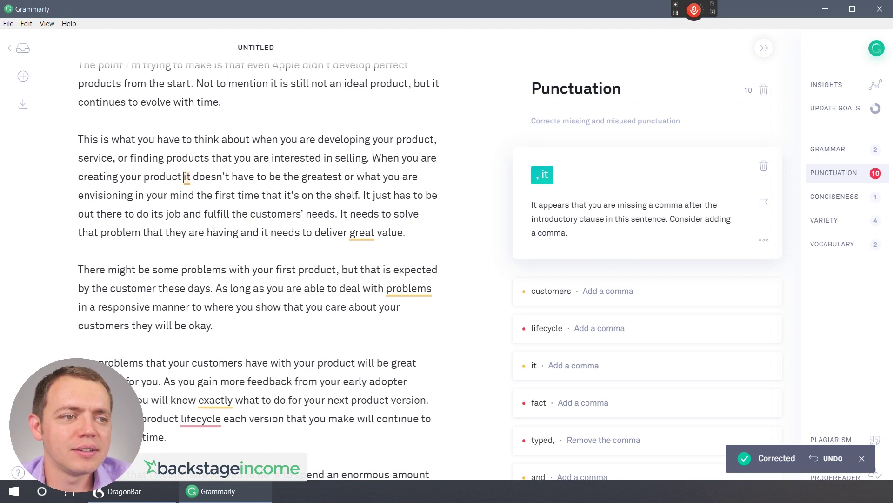
pyautogui.click(543, 175)
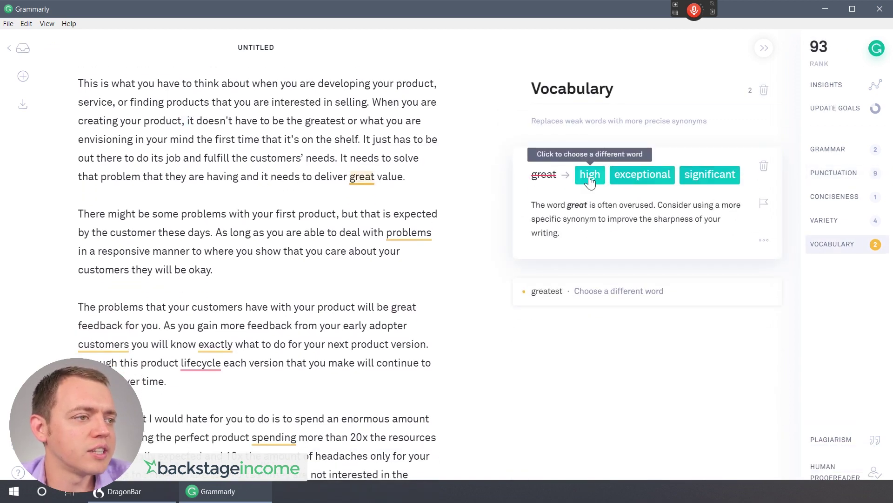
pyautogui.click(651, 175)
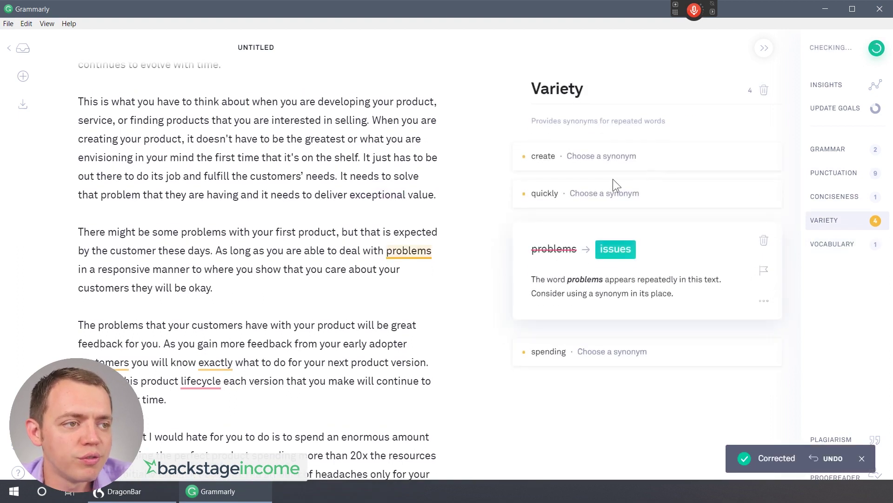
pyautogui.scroll(-3, 295, 228)
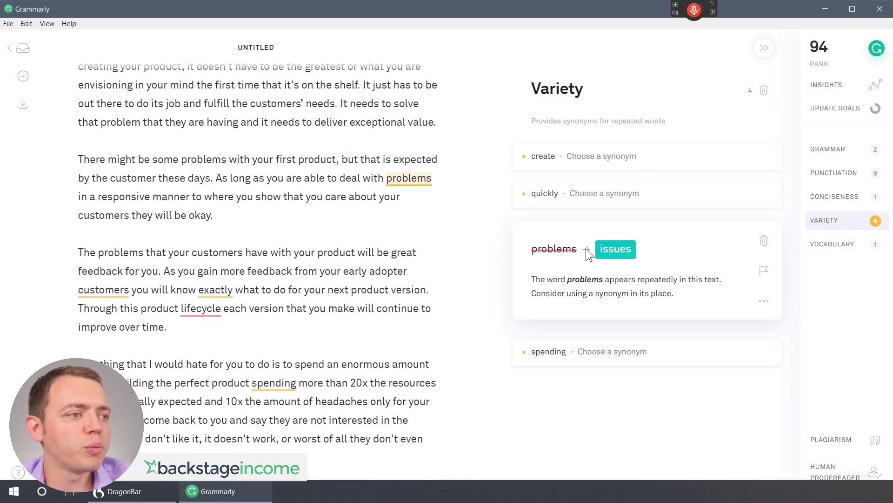
pyautogui.click(615, 252)
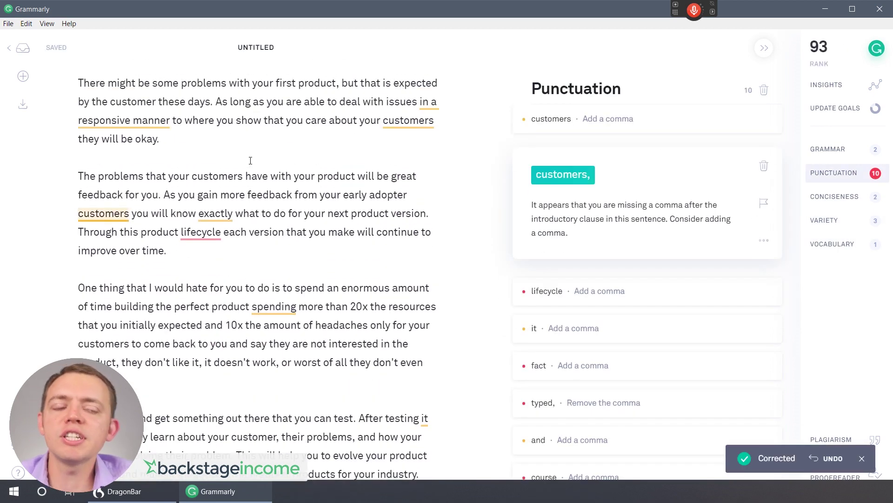
pyautogui.scroll(-3, 238, 174)
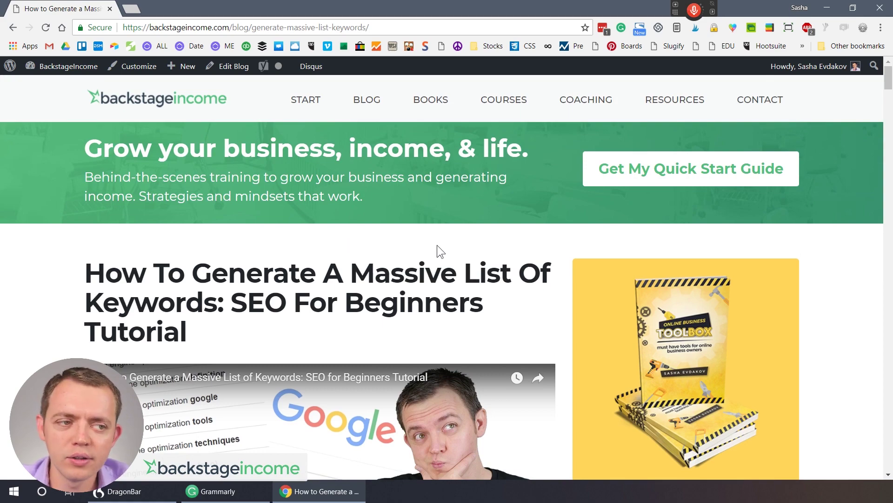
# Look through the published blog post on generating a massive list of keywords, including its text and screenshots.
pyautogui.scroll(-5, 419, 273)
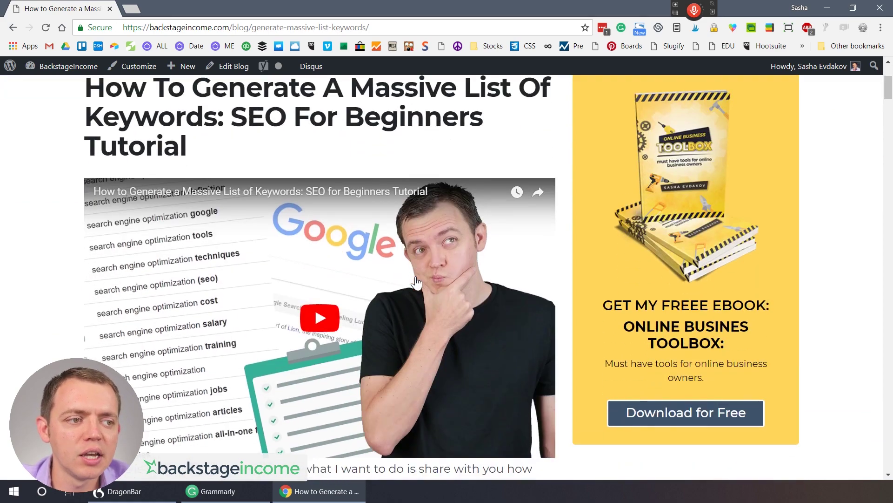
pyautogui.scroll(-14, 261, 214)
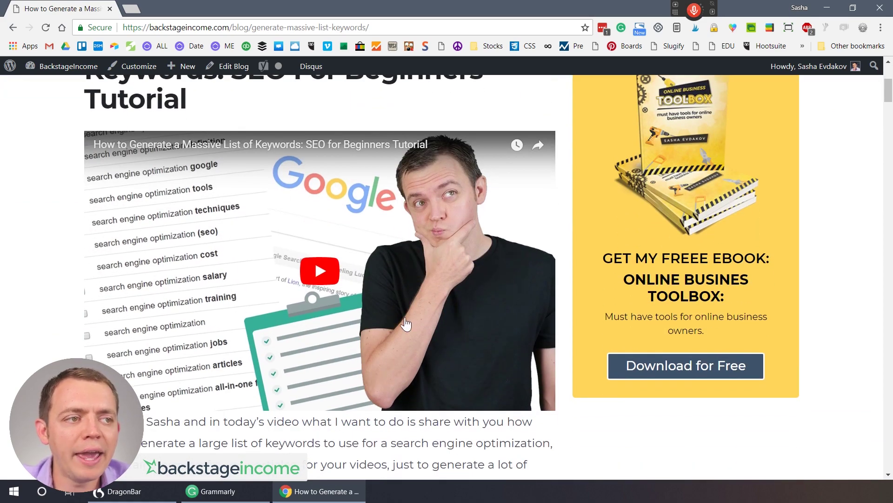
pyautogui.scroll(-8, 284, 205)
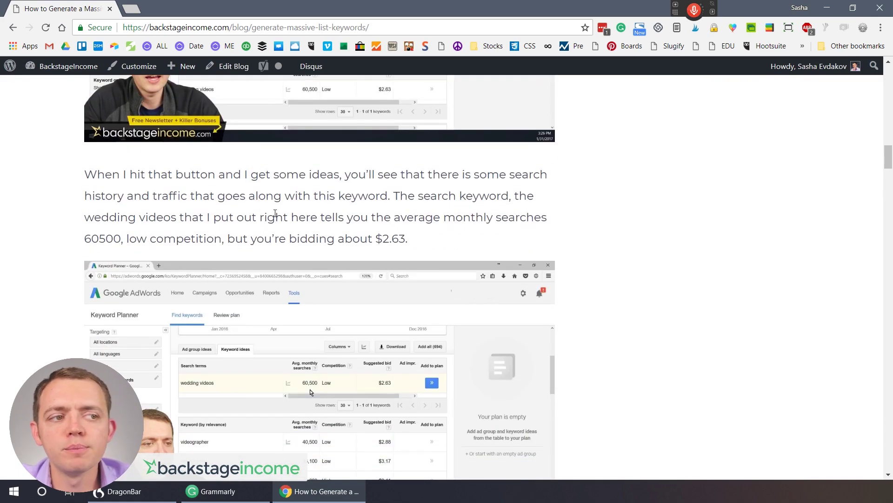
pyautogui.scroll(-5, 275, 213)
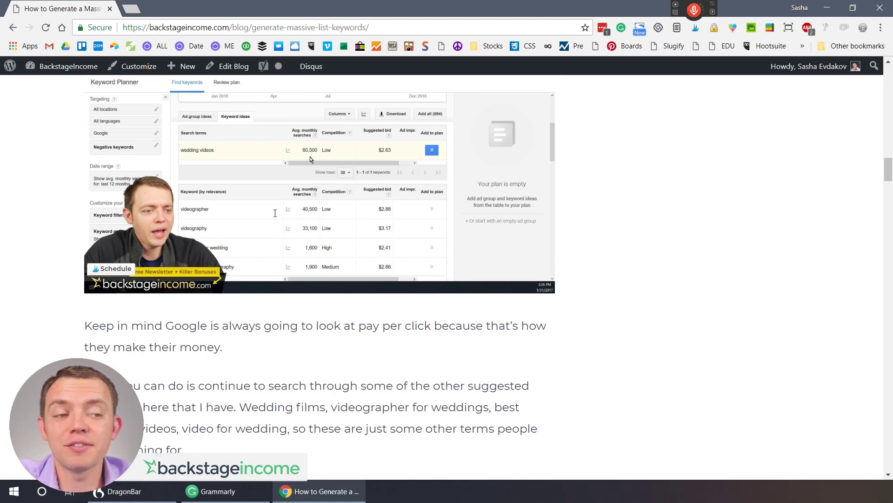
pyautogui.scroll(-14, 275, 214)
pyautogui.scroll(-5, 318, 250)
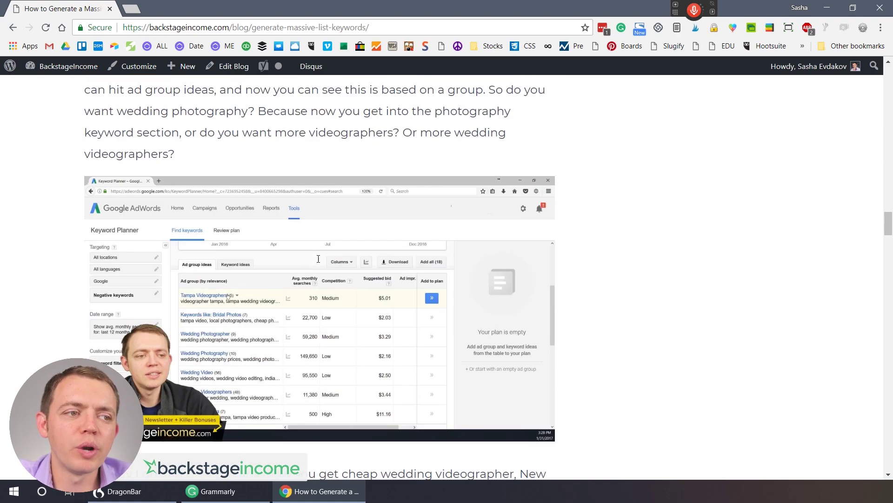
pyautogui.scroll(20, 316, 258)
pyautogui.scroll(15, 283, 274)
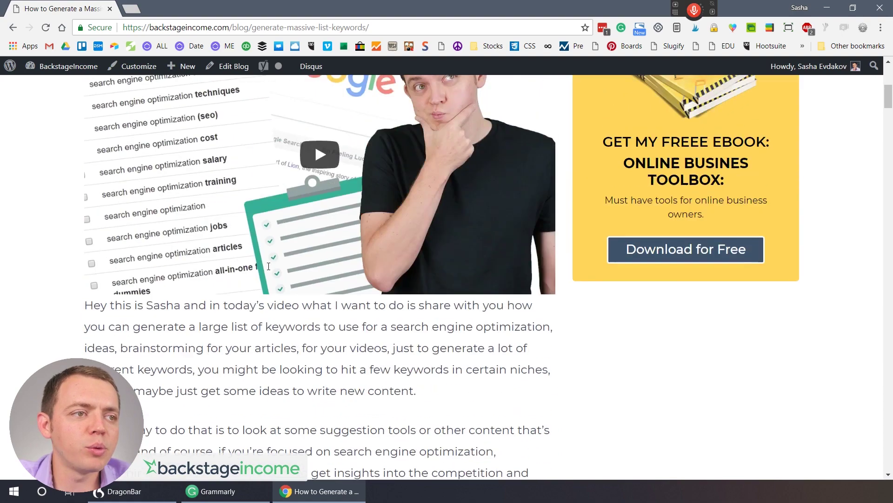
# Open the keyword blog post for editing and bring up Grammarly's advanced corrections for its text.
pyautogui.click(235, 73)
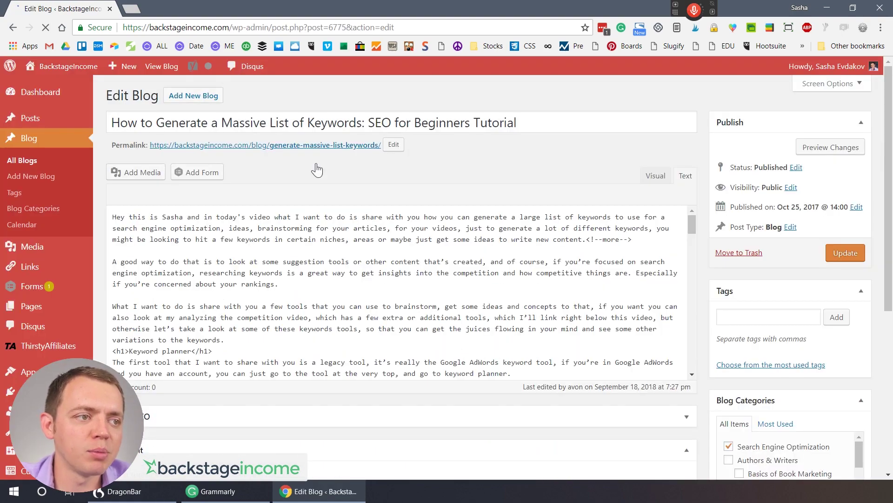
pyautogui.click(333, 262)
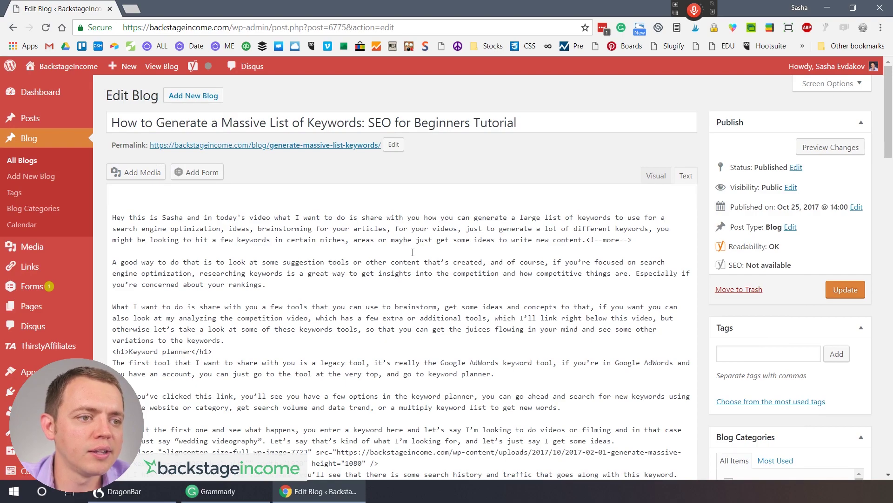
pyautogui.scroll(-5, 725, 248)
pyautogui.scroll(-5, 725, 248)
pyautogui.scroll(-15, 651, 348)
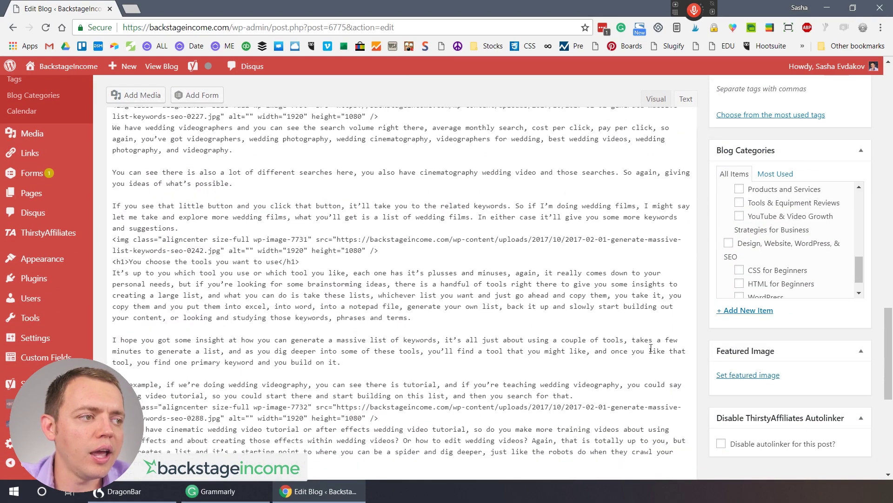
pyautogui.scroll(-7, 650, 348)
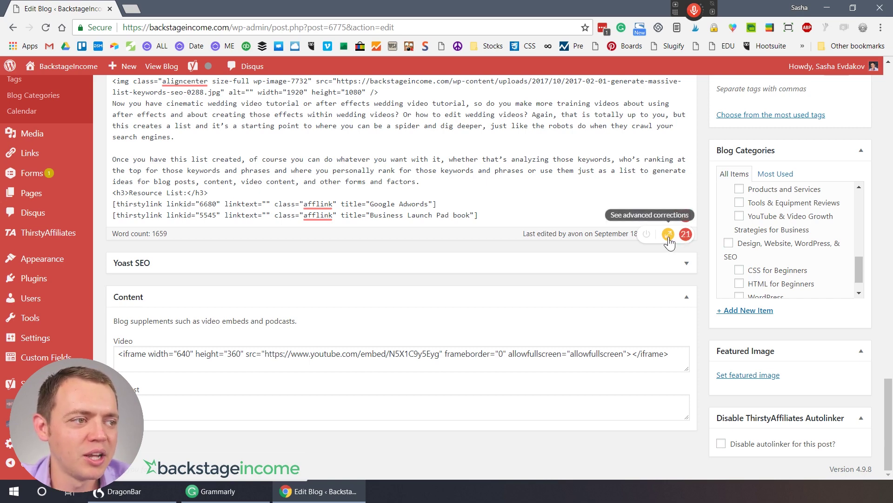
pyautogui.click(669, 234)
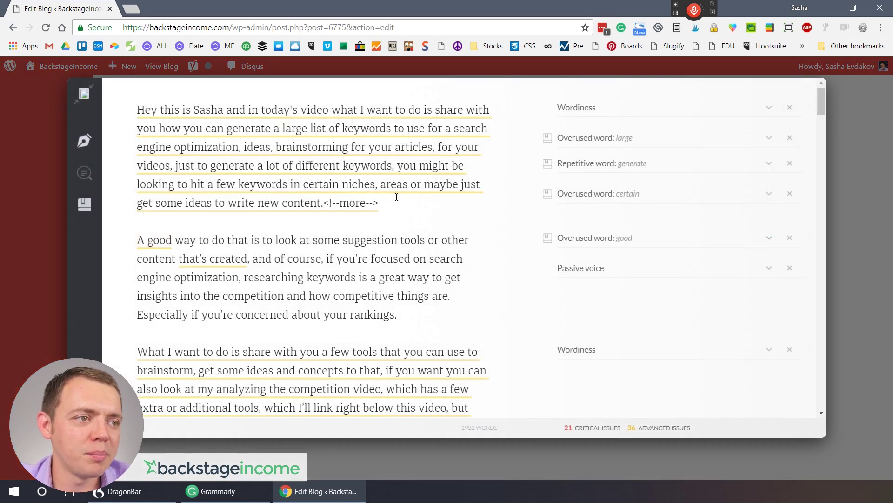
# Check the wordiness suggestion on the opening sentence and replace "A good" with "An excellent" in the second paragraph.
pyautogui.click(302, 167)
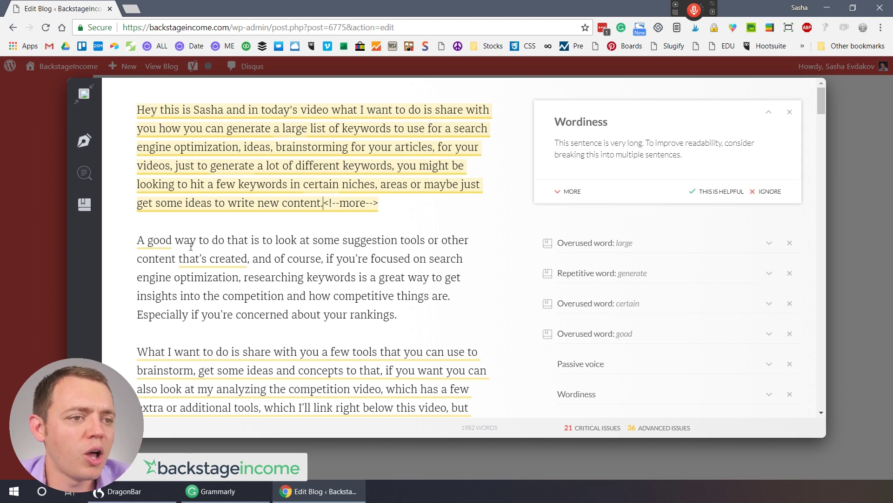
pyautogui.scroll(-3, 183, 247)
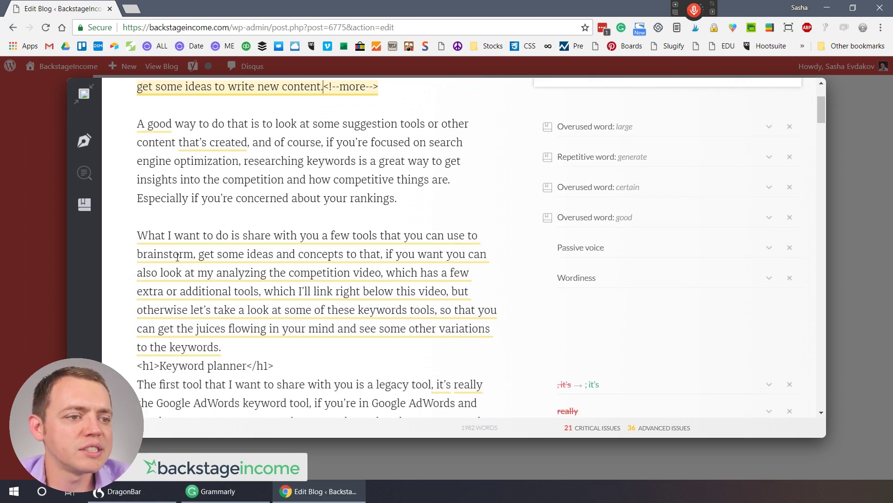
pyautogui.click(160, 123)
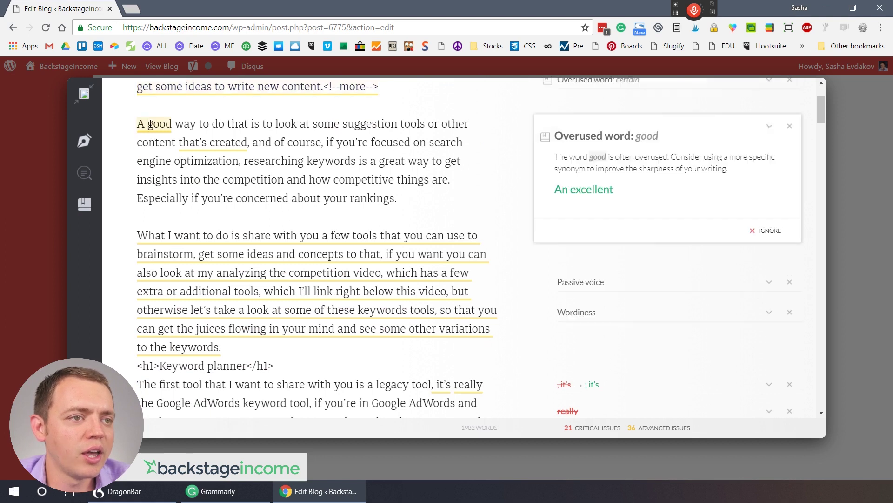
pyautogui.click(592, 200)
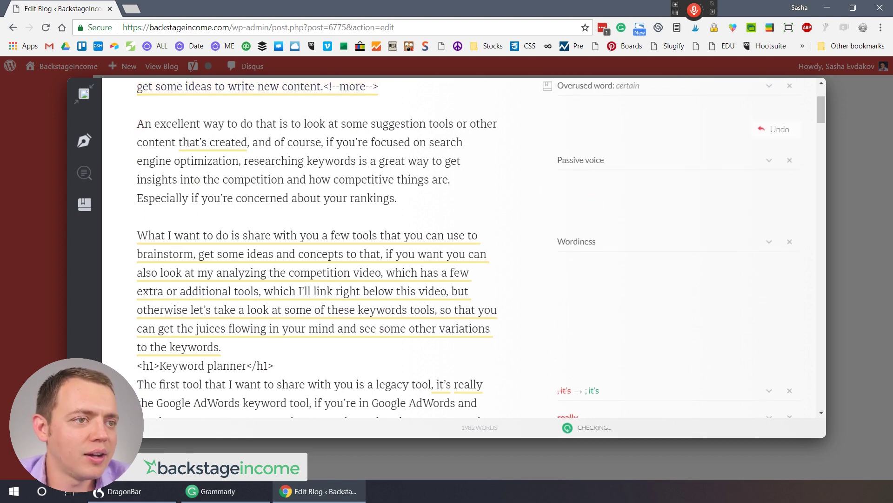
# Check the passive voice suggestion for "that's created" and review the issues flagged in the following paragraphs.
pyautogui.click(213, 142)
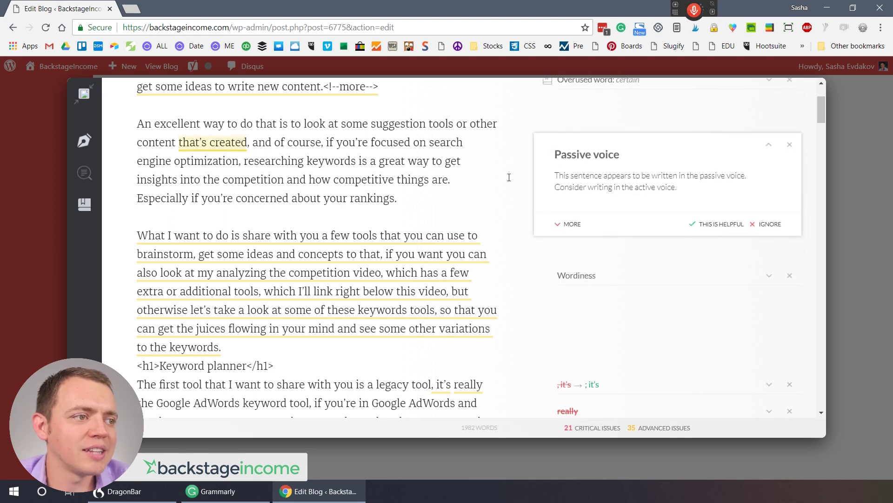
pyautogui.scroll(-4, 256, 146)
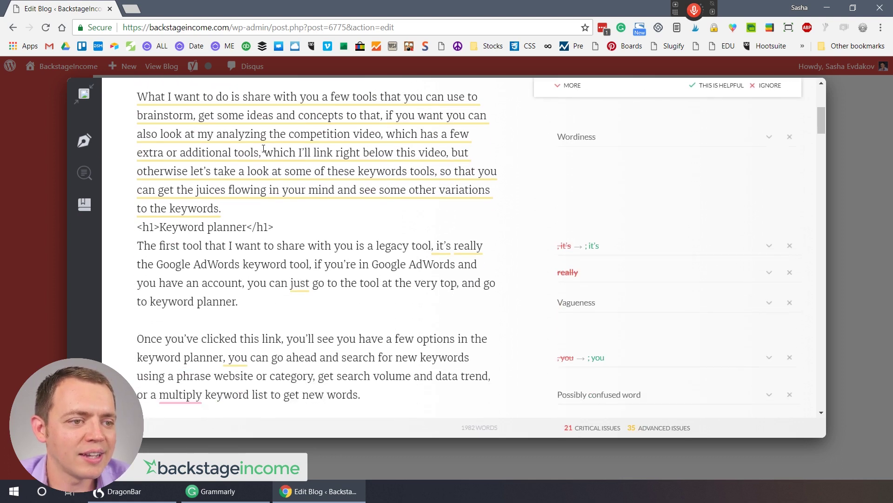
pyautogui.scroll(-1, 205, 214)
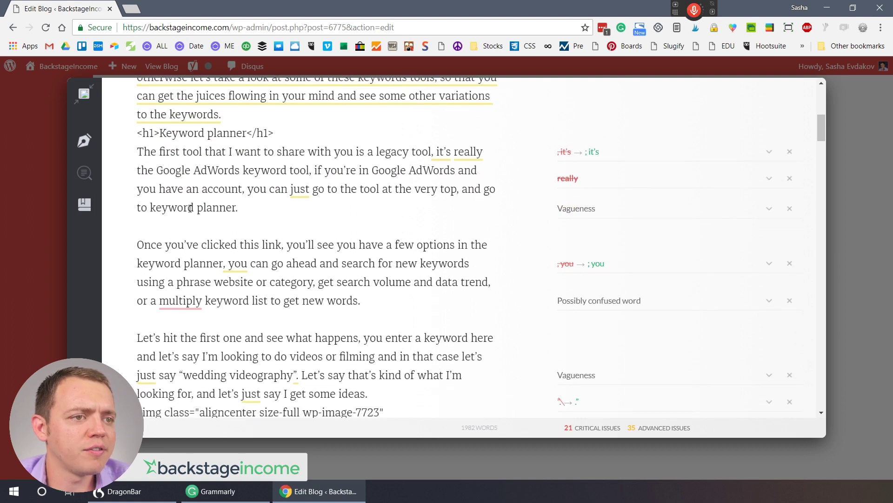
# Correct the comma splice in the first sentence under the Keyword planner heading by replacing ", it's" with "; it's".
pyautogui.moveTo(137, 151); pyautogui.dragTo(185, 152)
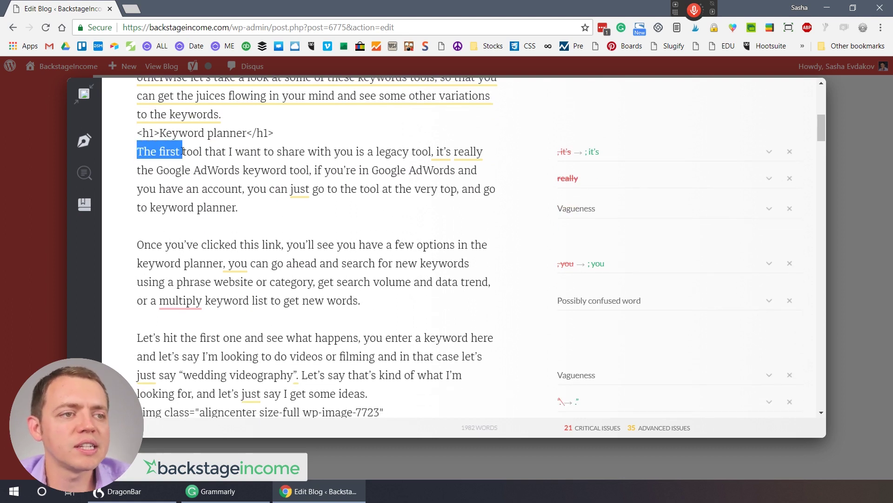
pyautogui.click(215, 152)
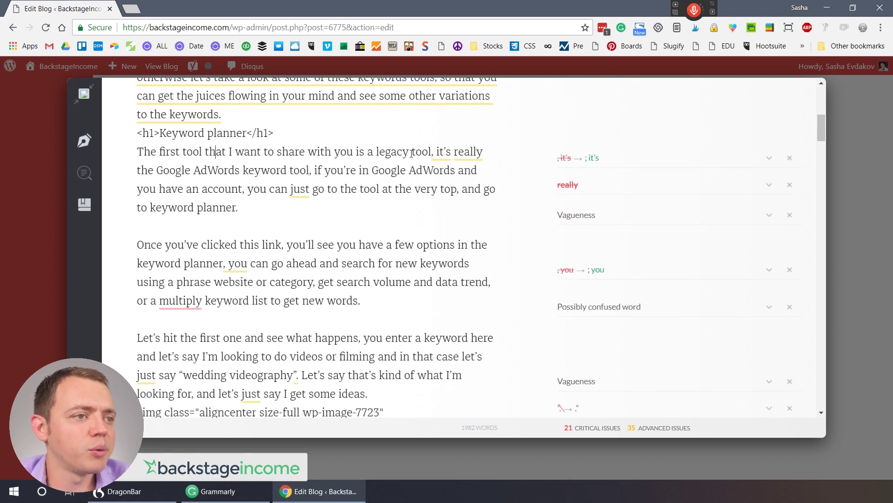
pyautogui.click(437, 153)
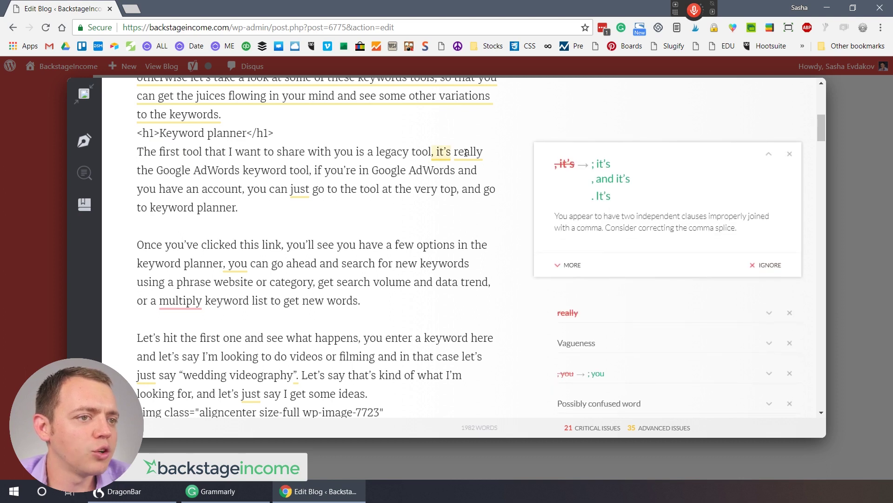
pyautogui.click(607, 173)
# Accept the suggestions to remove "really" and "just" from the first paragraph under the Keyword planner heading.
pyautogui.click(473, 152)
pyautogui.doubleClick(473, 152)
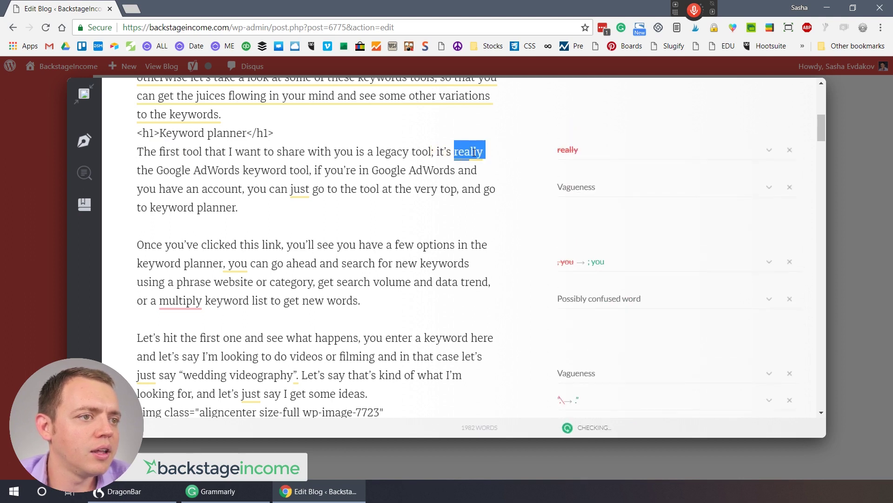
pyautogui.click(572, 160)
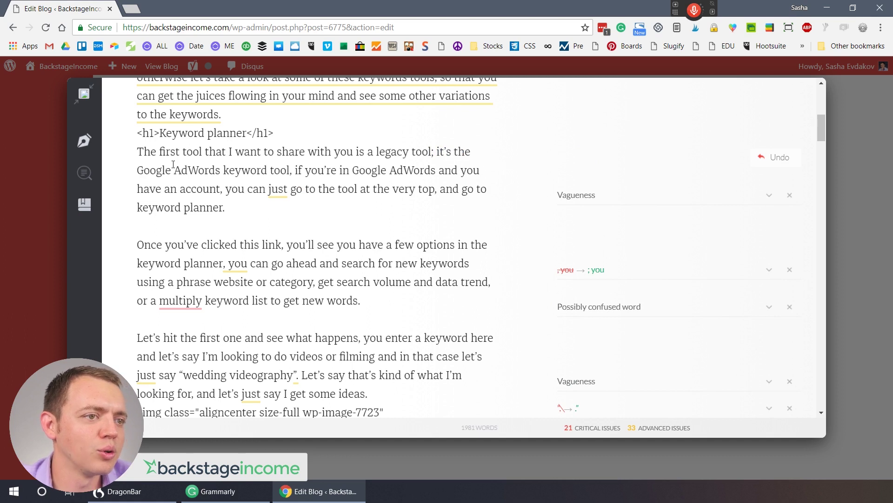
pyautogui.click(271, 193)
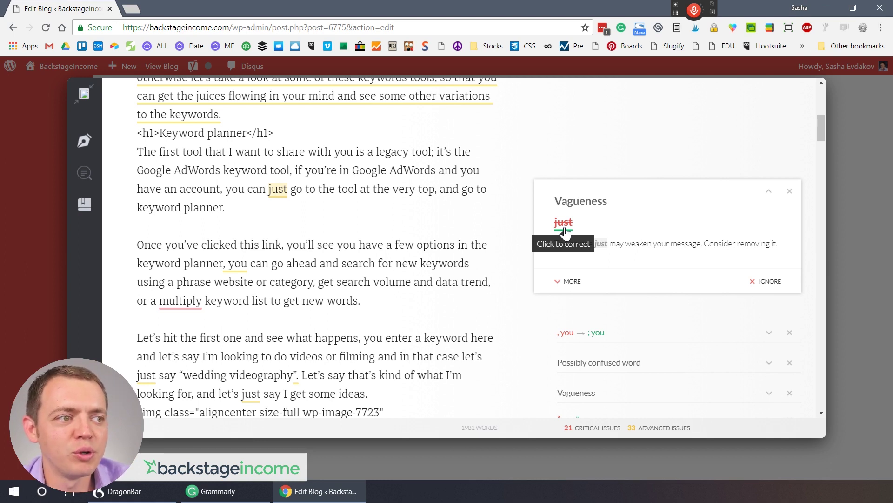
pyautogui.click(564, 224)
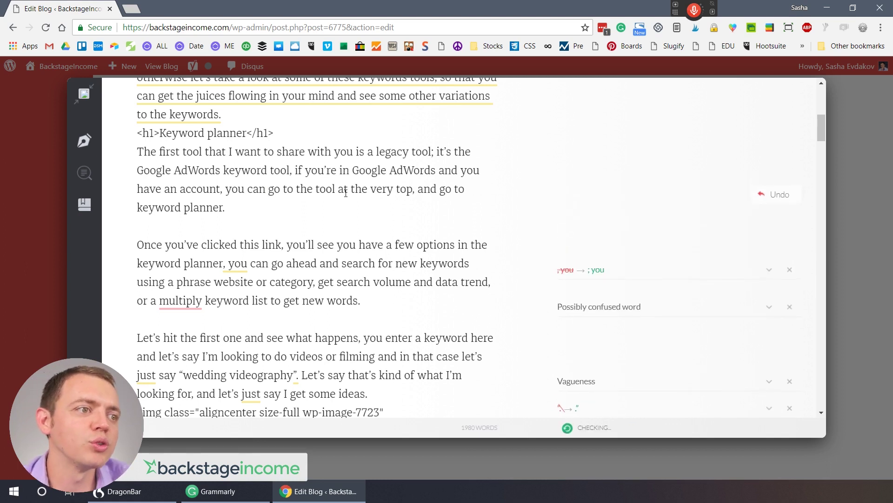
# Check the missing article suggestion for "video" and the sentence-ending preposition "for" in the paragraph on suggested keywords.
pyautogui.scroll(-1, 246, 205)
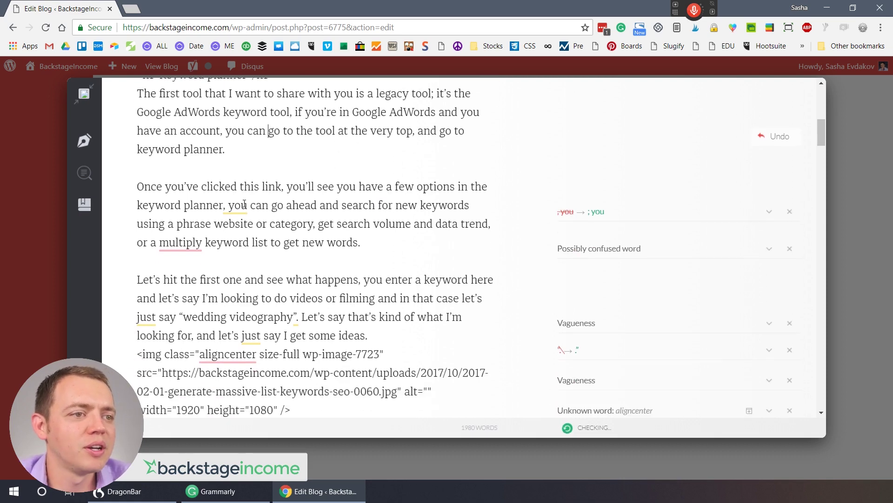
pyautogui.scroll(-7, 246, 204)
pyautogui.scroll(-2, 255, 215)
pyautogui.click(203, 165)
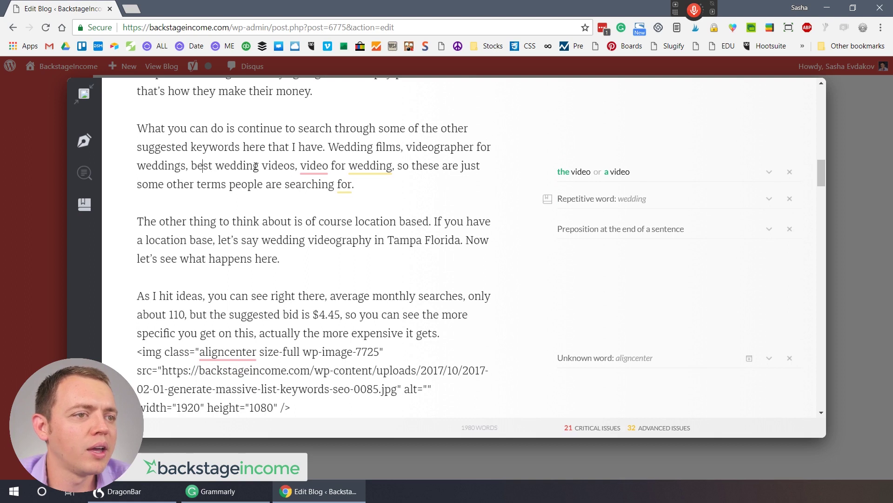
pyautogui.click(311, 167)
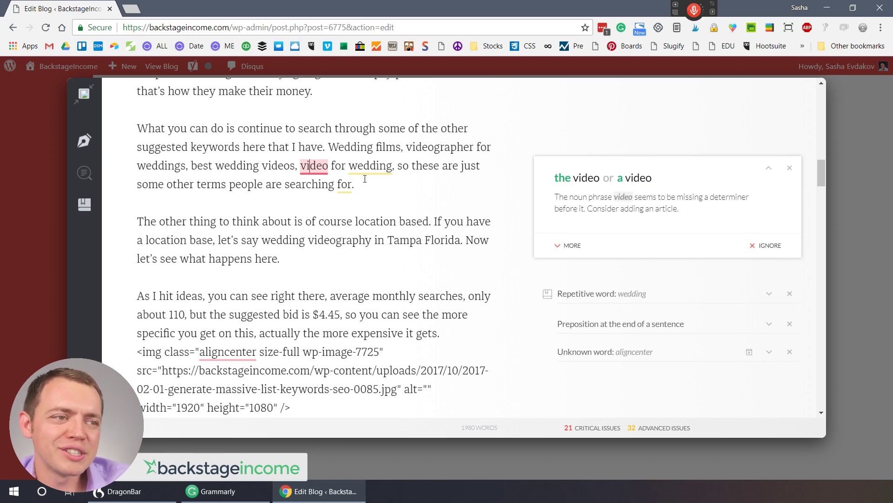
pyautogui.click(344, 185)
# Accept the vagueness suggestion to remove "just" before "simply copy these or download the ideas".
pyautogui.scroll(-5, 354, 196)
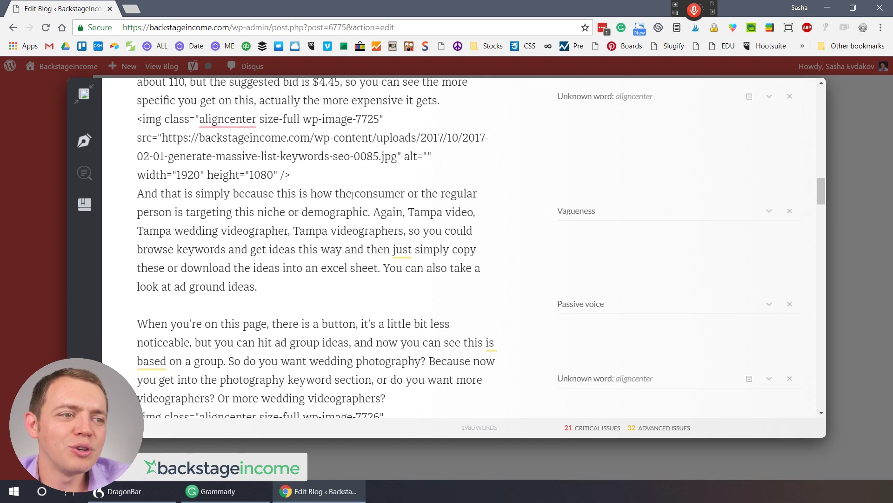
pyautogui.click(405, 252)
pyautogui.click(558, 281)
# Check the passive voice issue on "is based", review the suggestions down to the Wordstream.com section, and close the corrections.
pyautogui.scroll(-1, 367, 224)
pyautogui.scroll(-2, 366, 223)
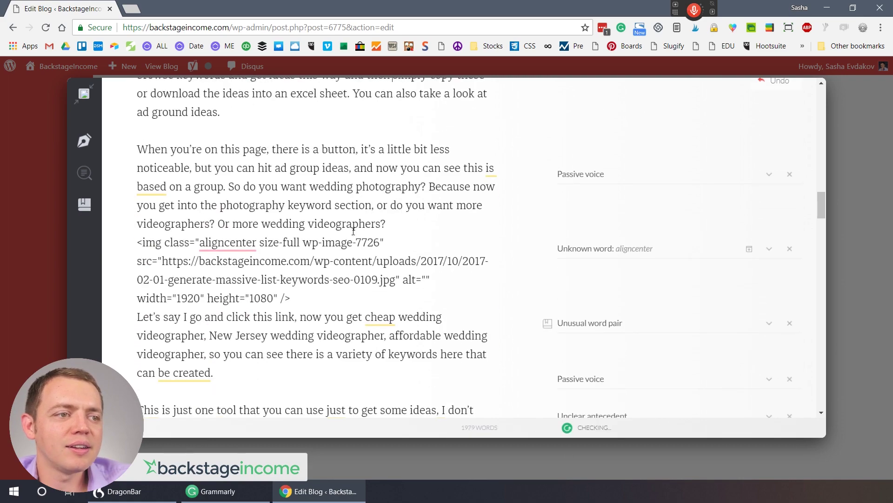
pyautogui.click(155, 188)
pyautogui.scroll(-3, 456, 289)
pyautogui.scroll(-12, 455, 290)
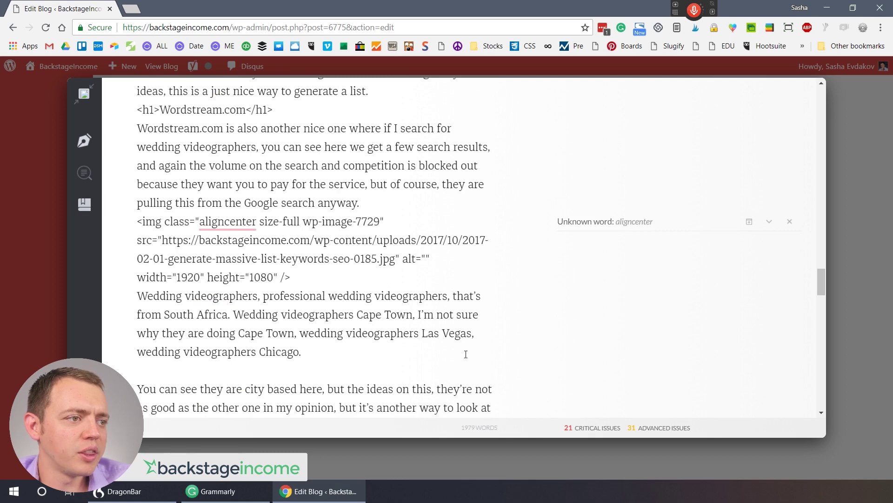
pyautogui.click(845, 331)
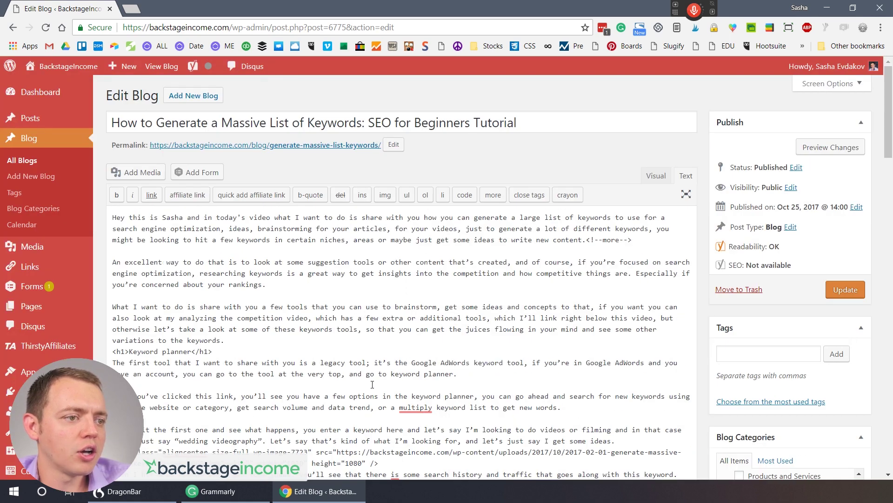
# Go through the post's text to its end in the WordPress editor and reopen Grammarly's advanced corrections.
pyautogui.scroll(-2, 421, 371)
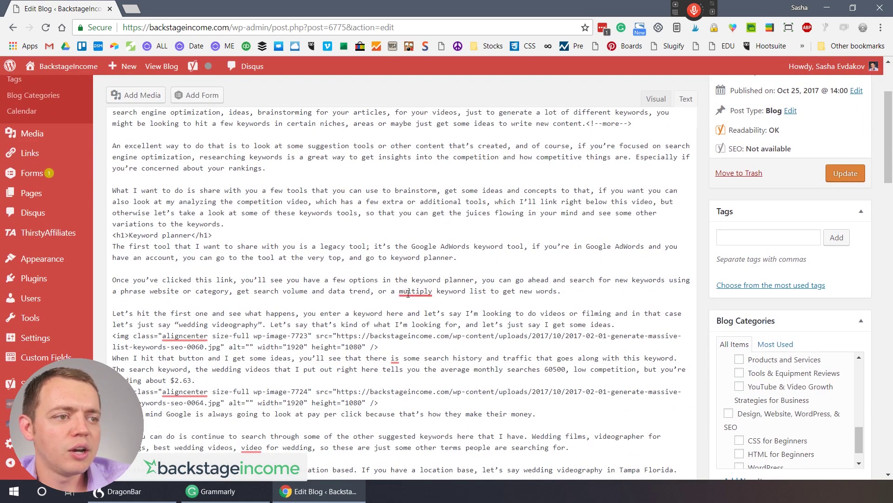
pyautogui.scroll(-2, 411, 293)
pyautogui.scroll(-10, 412, 179)
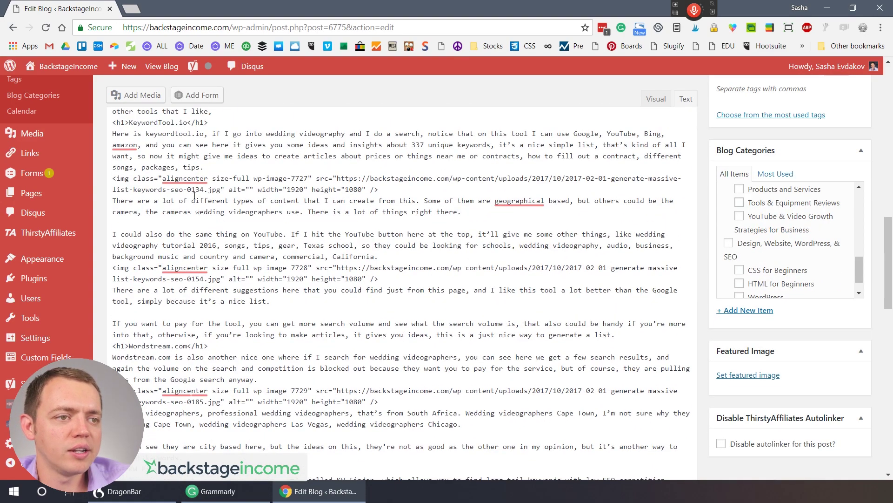
pyautogui.moveTo(195, 185)
pyautogui.scroll(-15, 195, 190)
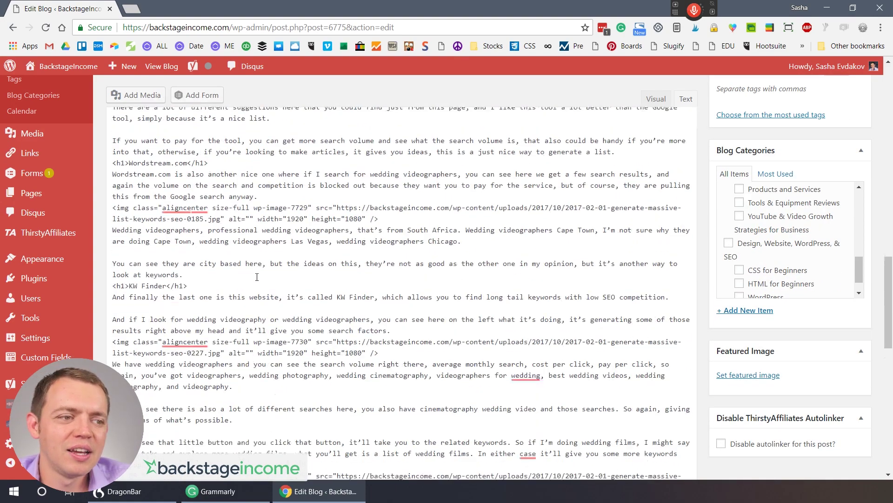
pyautogui.scroll(-5, 315, 288)
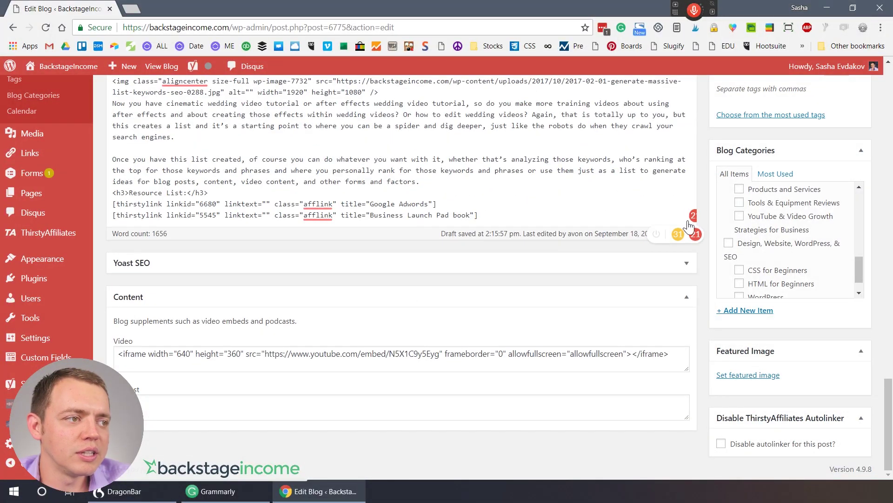
pyautogui.moveTo(691, 221)
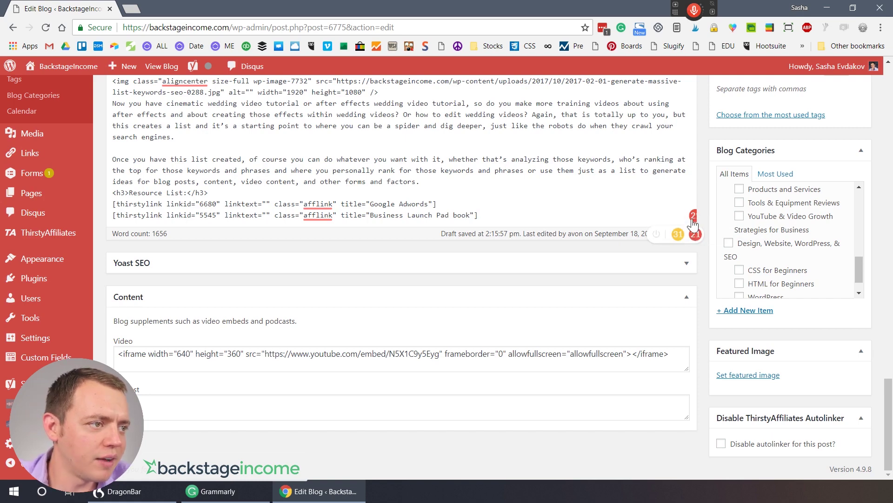
pyautogui.hotkey('ctrl', '-')
pyautogui.moveTo(707, 244)
pyautogui.hotkey('ctrl', '+')
pyautogui.moveTo(663, 290)
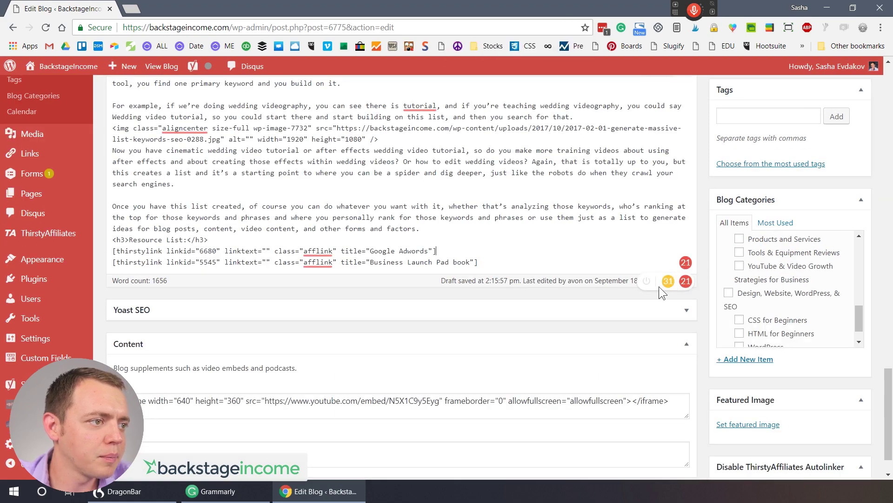
pyautogui.click(667, 282)
# Accept the suggested comma before "and" in the sentence starting "We have wedding videographers".
pyautogui.scroll(-15, 357, 283)
pyautogui.scroll(-10, 306, 286)
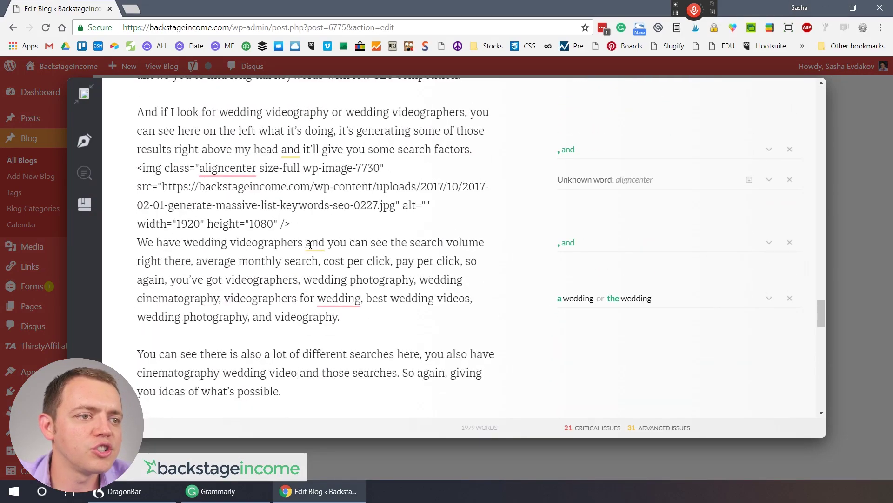
pyautogui.click(310, 245)
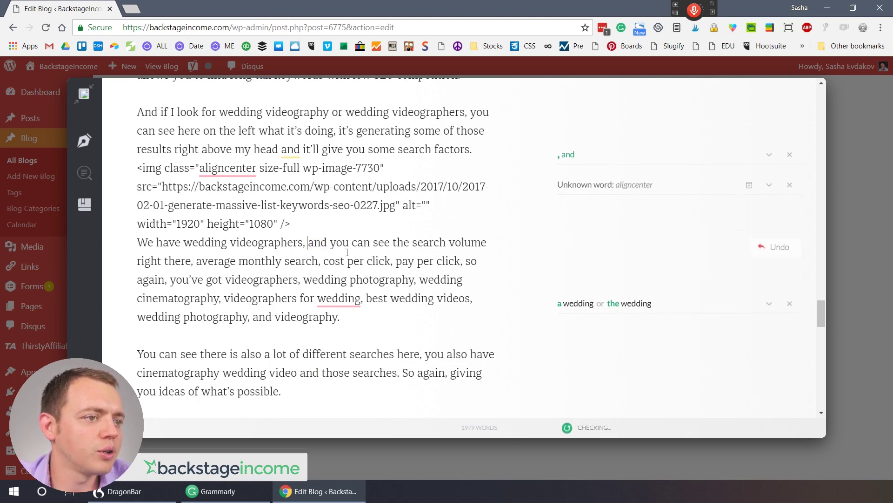
# Review the remaining suggestions down to the Resource List, close the corrections, and look back over the post's text.
pyautogui.scroll(-6, 311, 245)
pyautogui.scroll(-7, 301, 245)
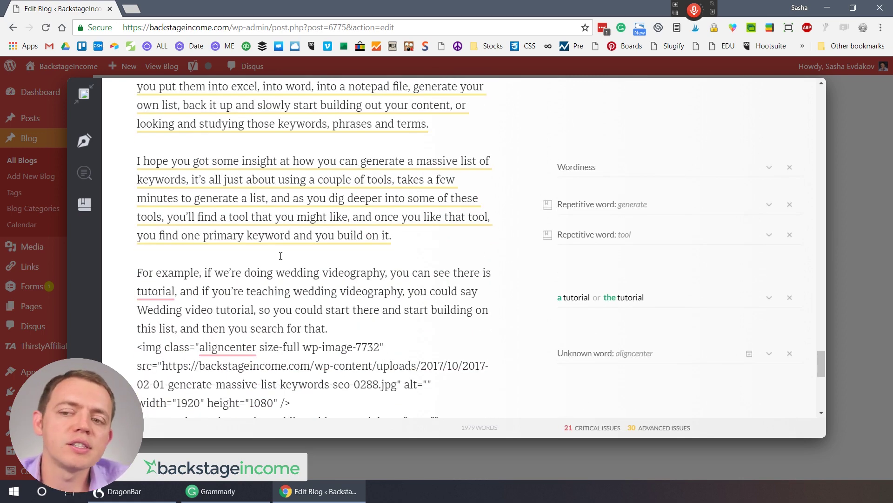
pyautogui.scroll(-6, 276, 255)
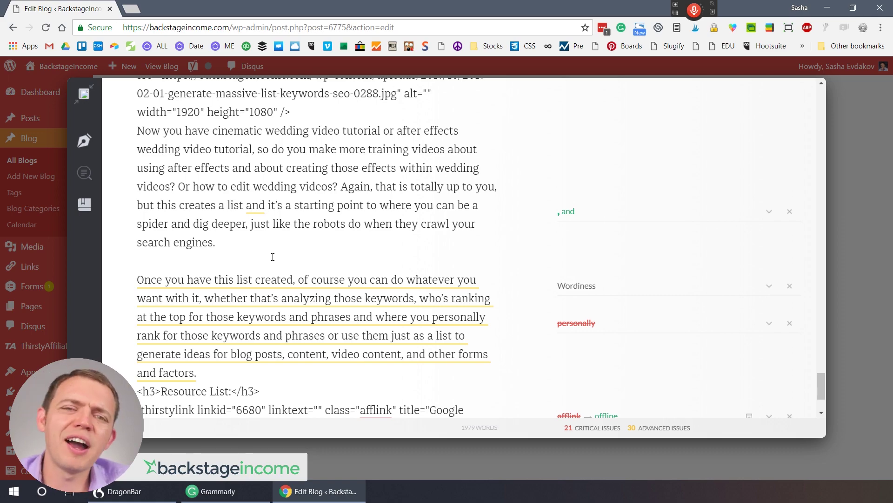
pyautogui.scroll(-2, 273, 256)
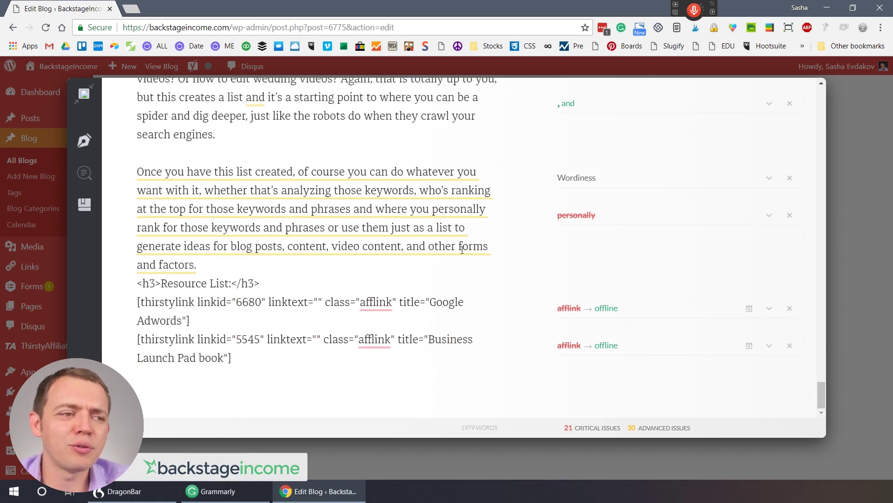
pyautogui.click(846, 118)
pyautogui.scroll(8, 482, 200)
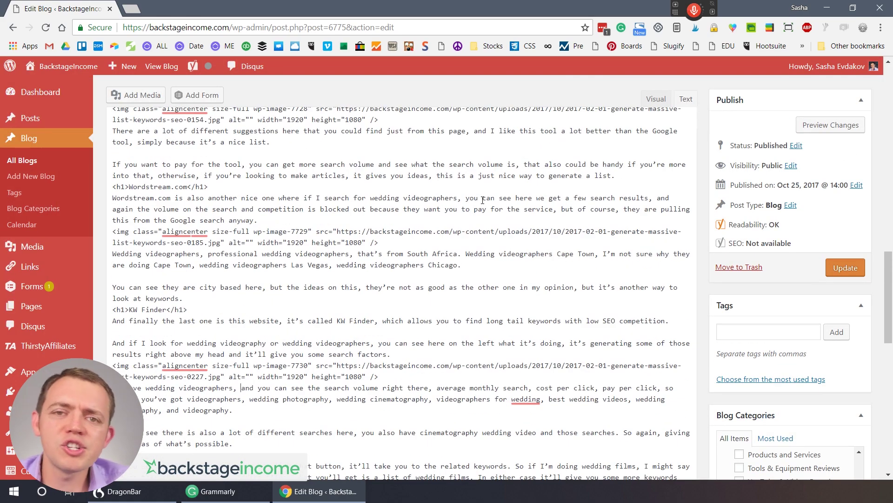
pyautogui.scroll(10, 483, 200)
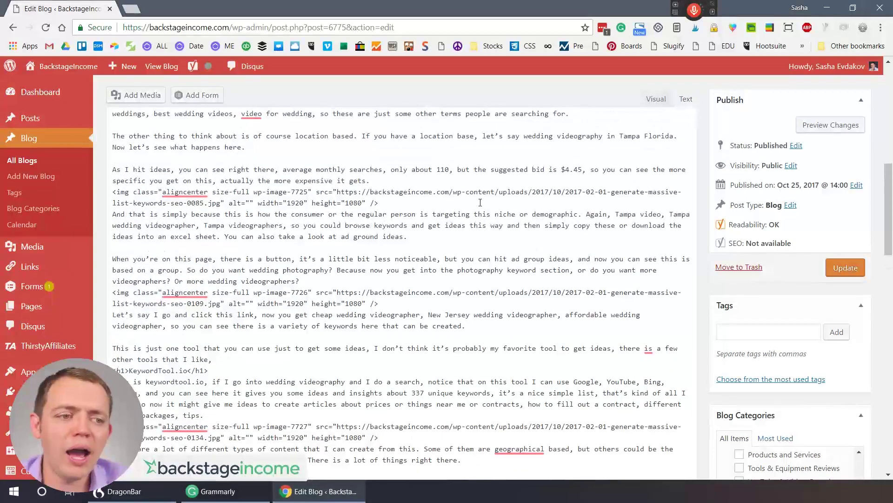